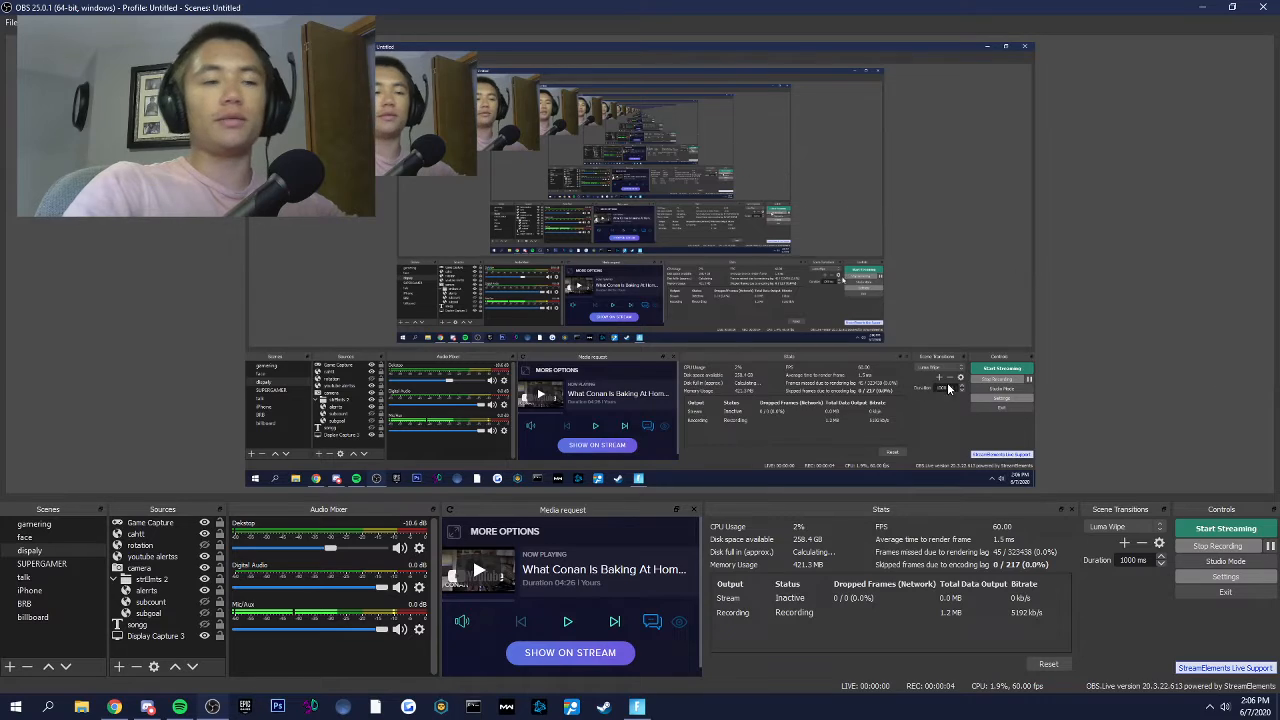
Bring up the Video settings showing the 1920x1080 canvas downscaled to 1280x720 at 60 fps
{"action": "left_click", "coordinate": [1225, 577]}
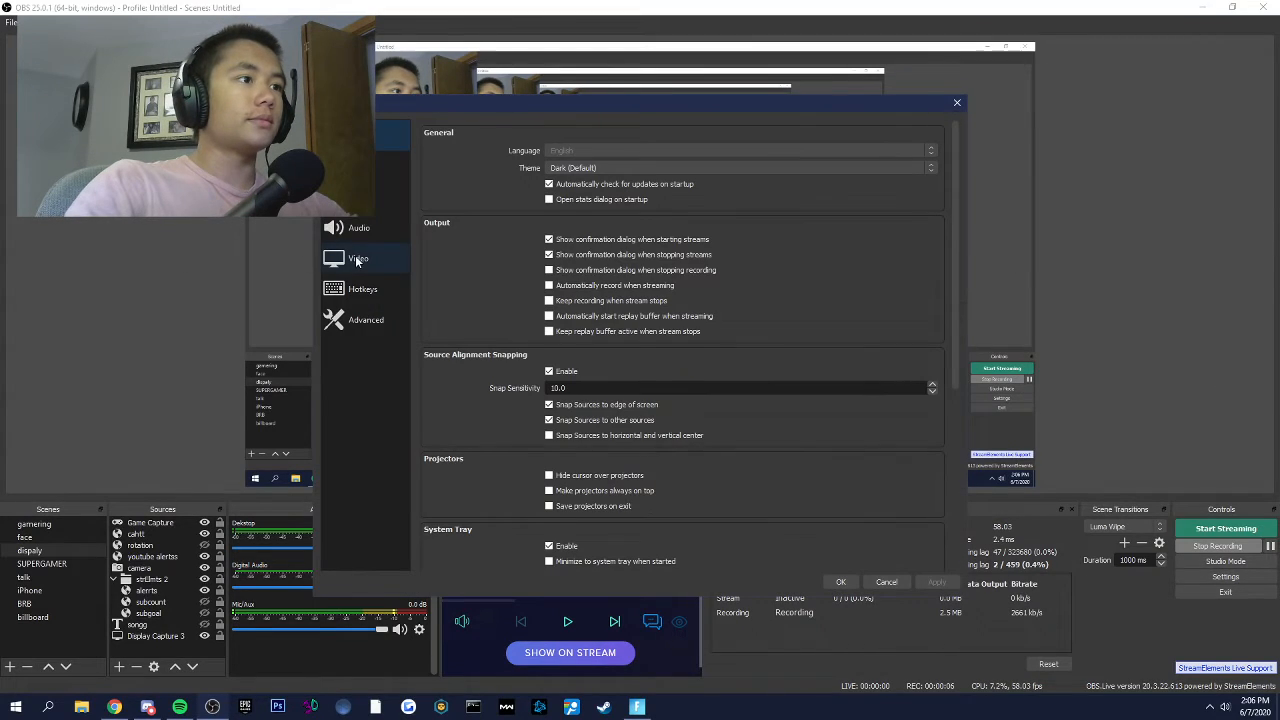
{"action": "left_click", "coordinate": [352, 258]}
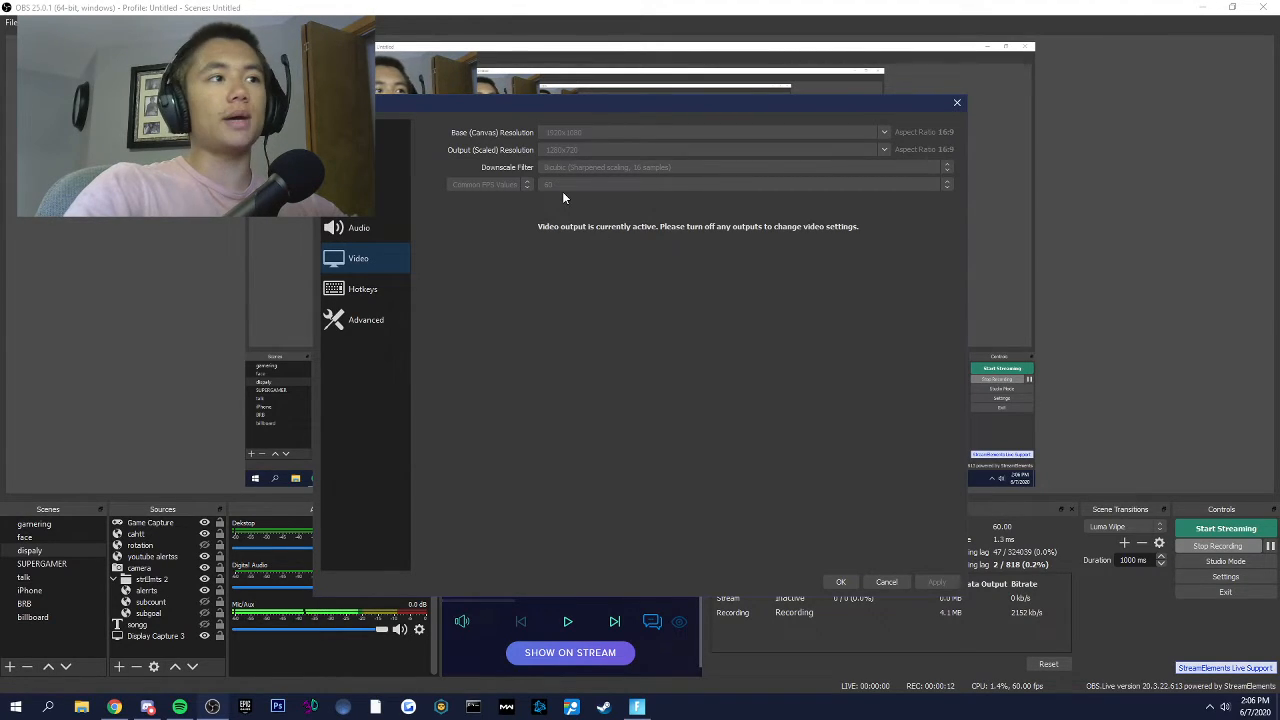
Review the streaming output encoder with CBR at 5000 Kbps and a 2-second keyframe interval
{"action": "left_click", "coordinate": [370, 197]}
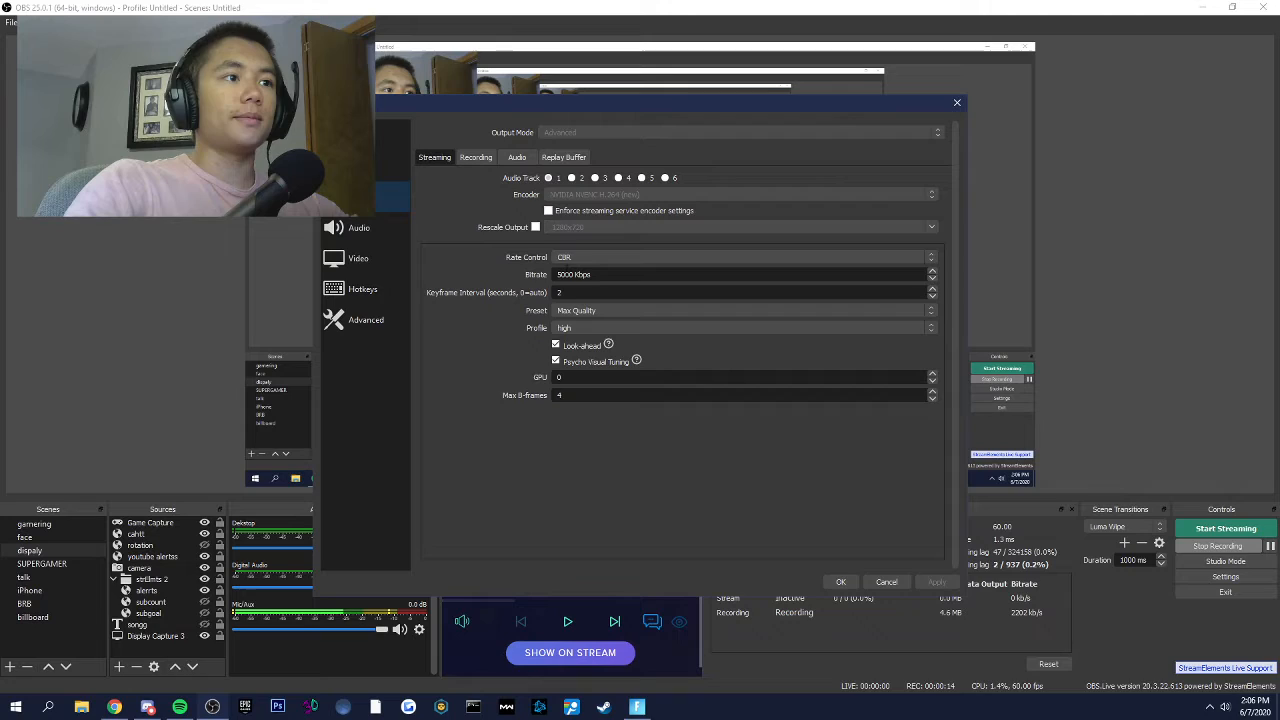
{"action": "double_click", "coordinate": [575, 274]}
{"action": "left_click", "coordinate": [472, 273]}
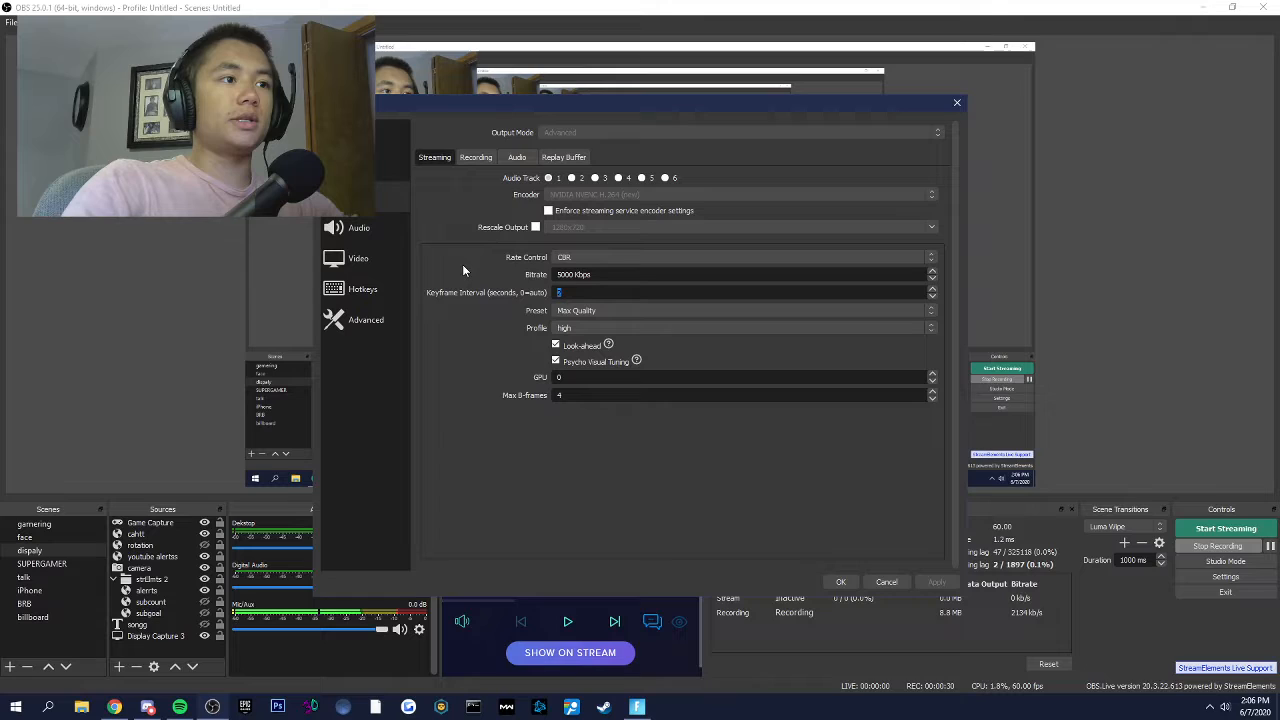
{"action": "type", "text": "2"}
Try the Quality preset, keep the NVENC preset on Max Quality, and check the encoder profile
{"action": "left_click", "coordinate": [578, 312]}
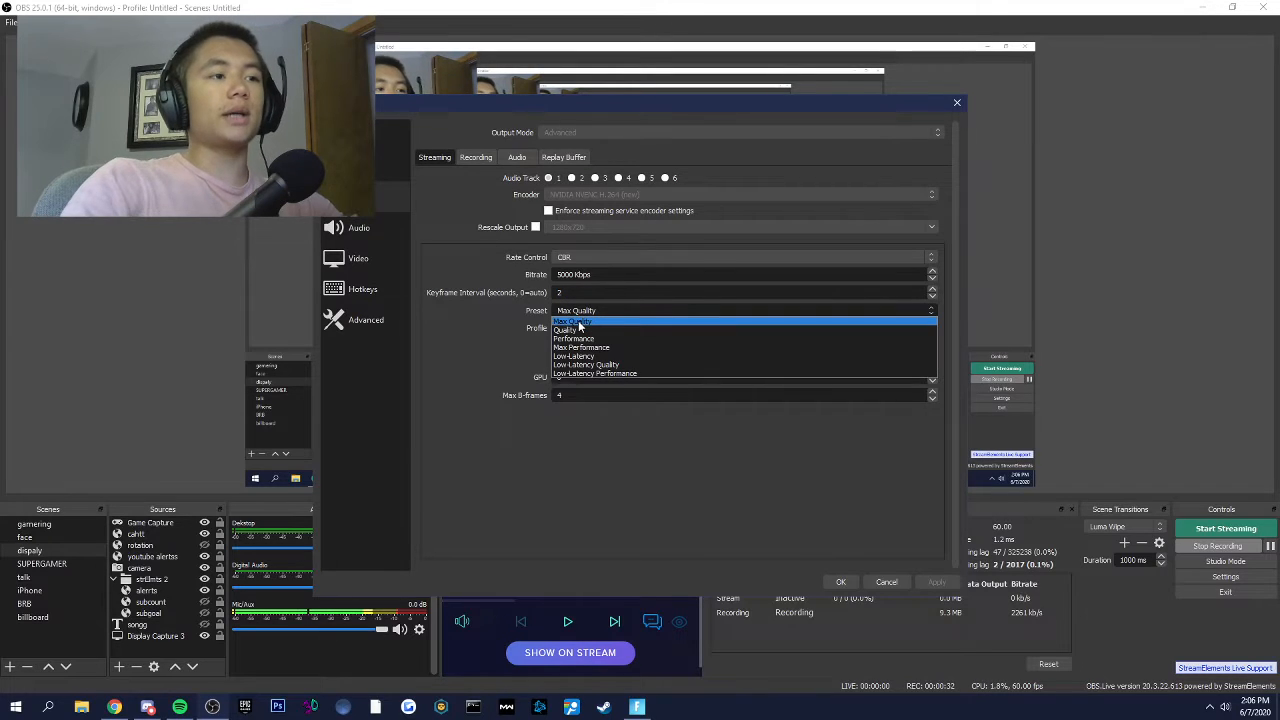
{"action": "left_click", "coordinate": [585, 321]}
{"action": "left_click", "coordinate": [589, 314]}
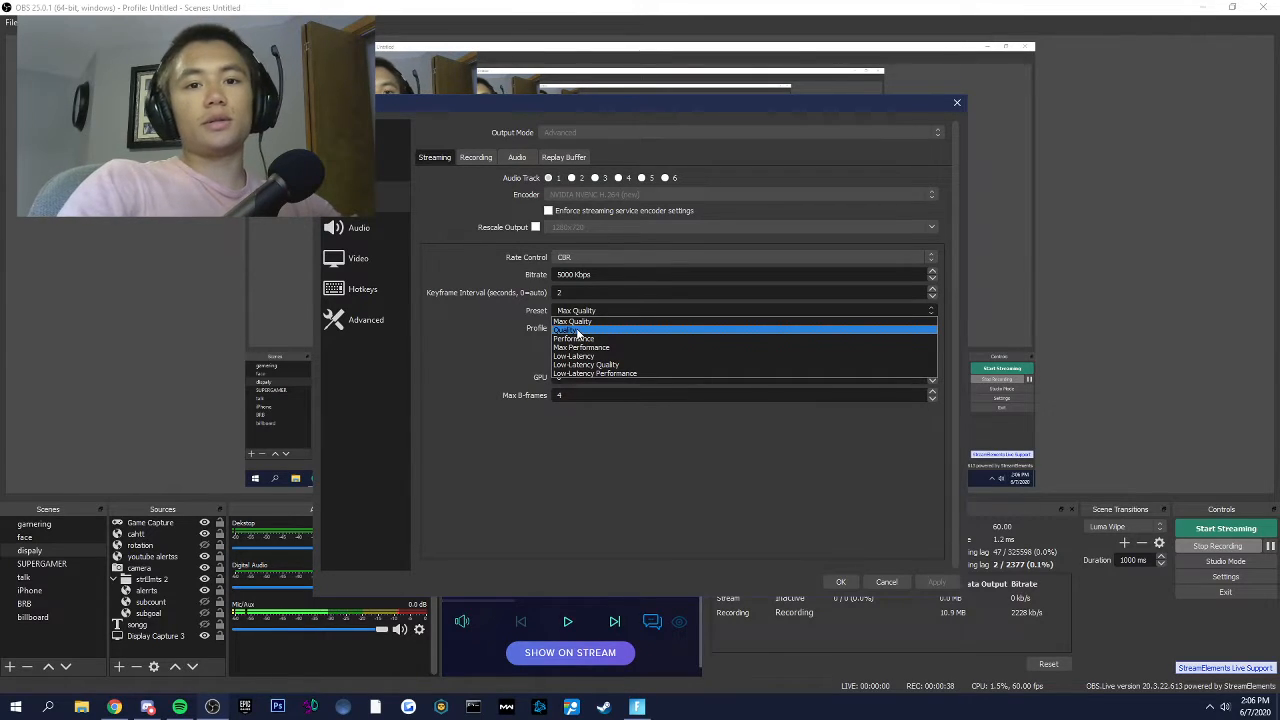
{"action": "left_click", "coordinate": [578, 333]}
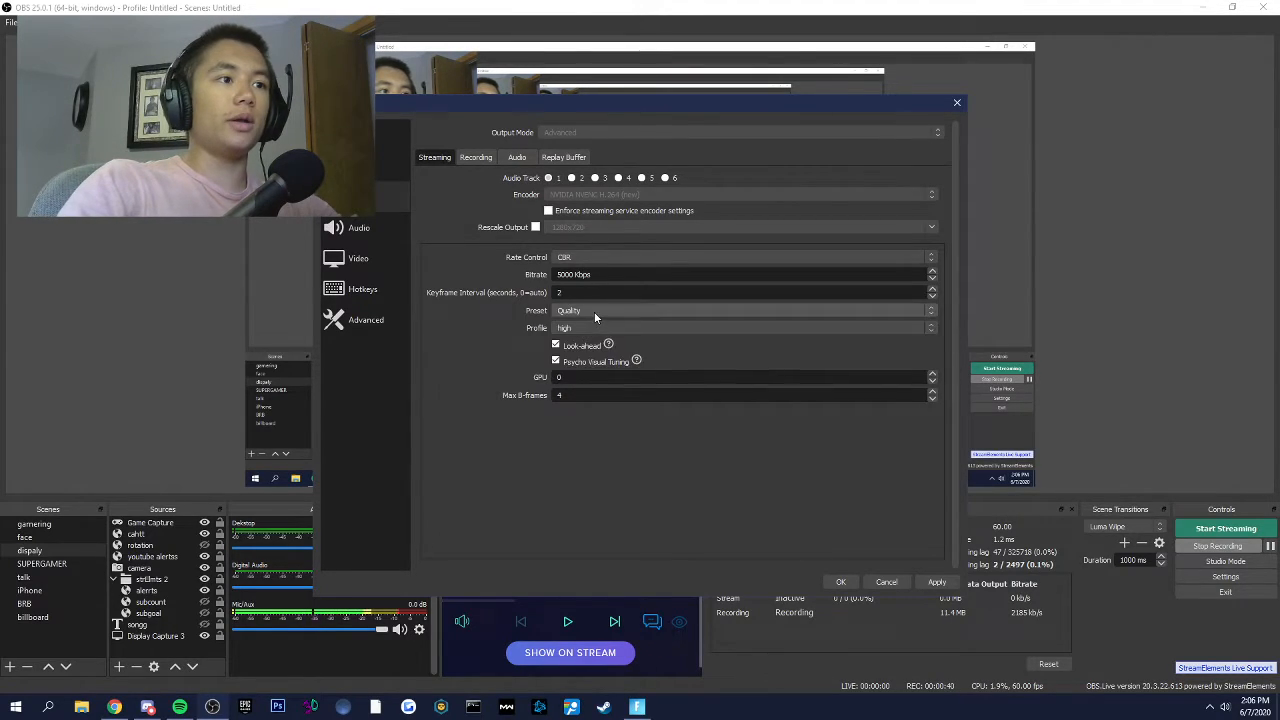
{"action": "left_click", "coordinate": [598, 314]}
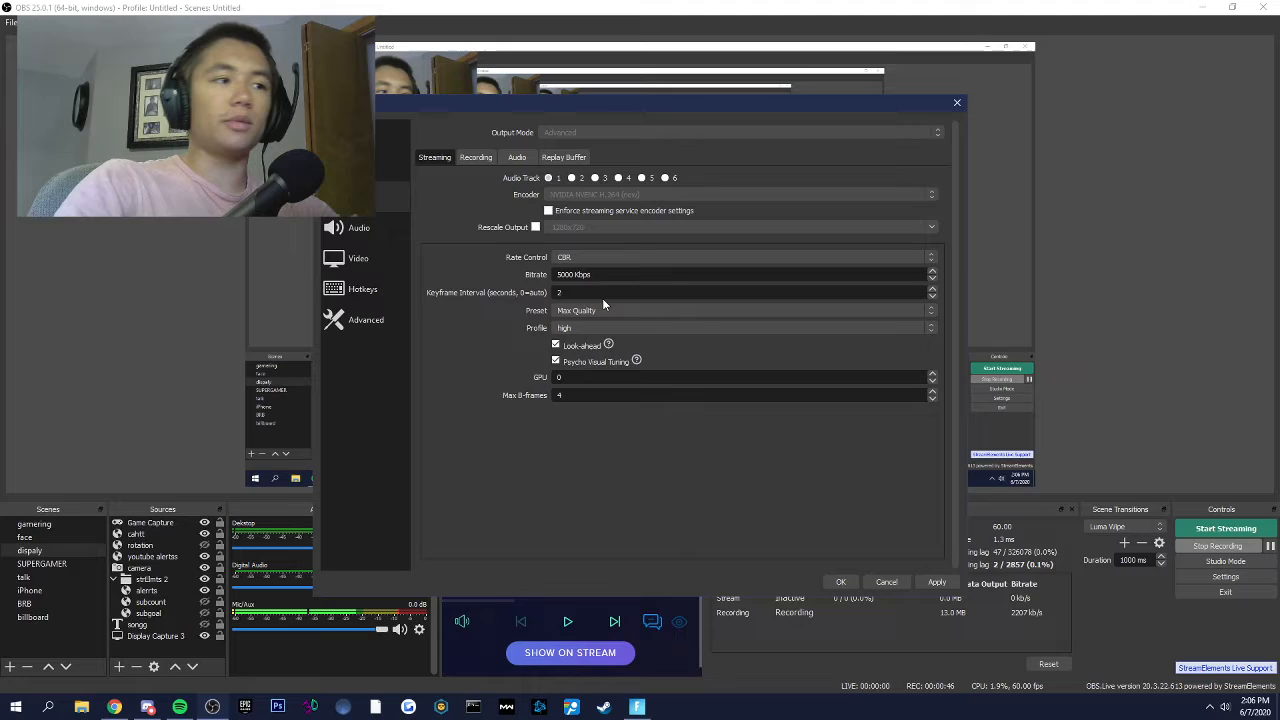
{"action": "left_click", "coordinate": [578, 330]}
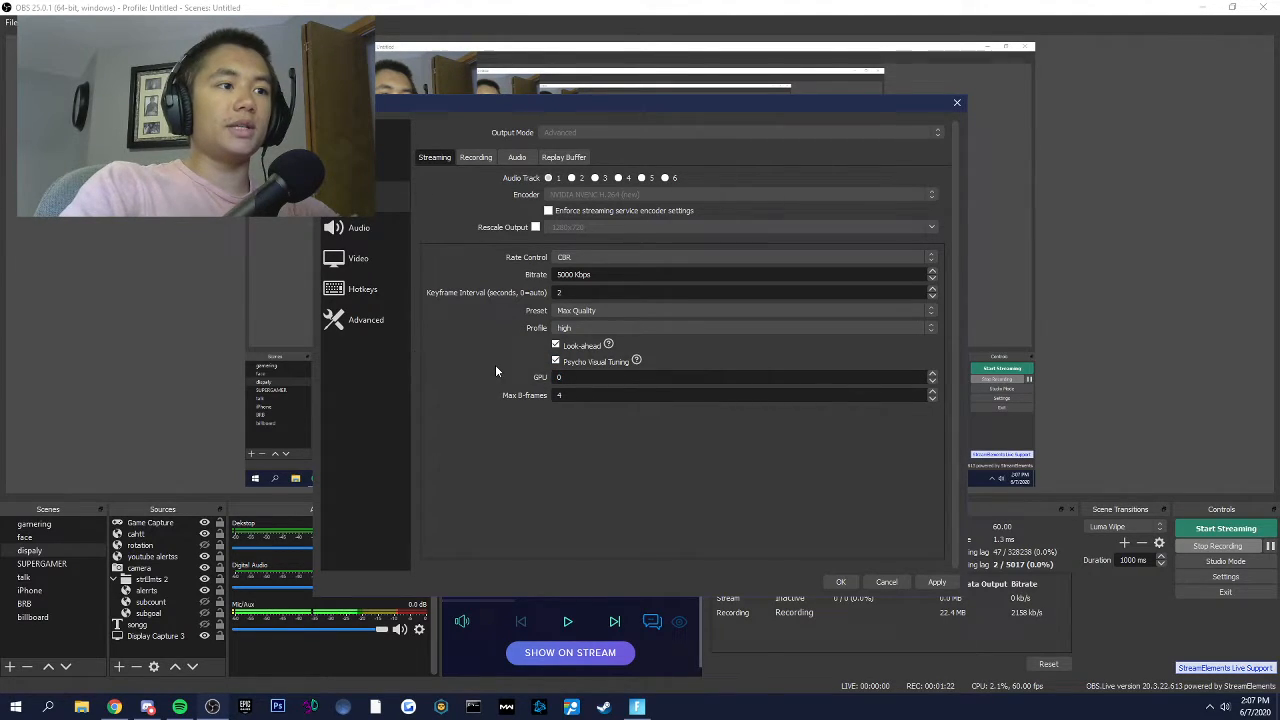
Set Max B-frames to 4, keep look-ahead enabled, and apply the output settings
{"action": "left_click", "coordinate": [575, 400]}
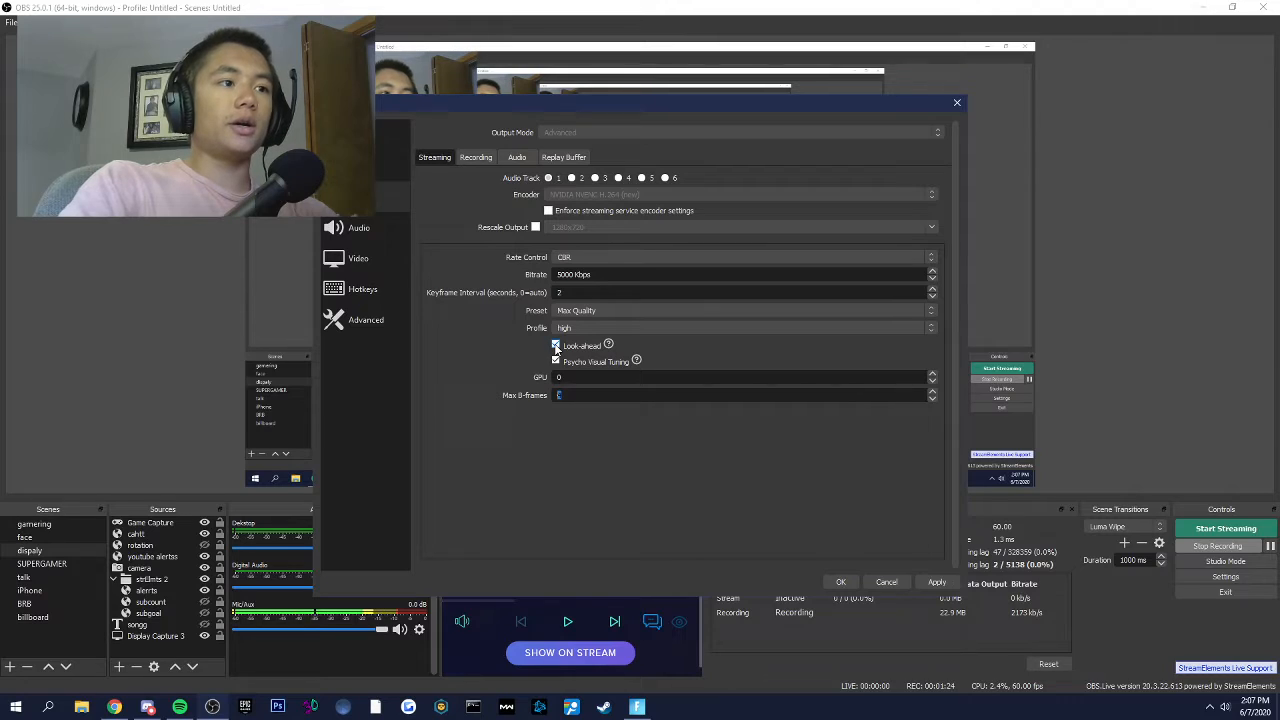
{"action": "double_click", "coordinate": [559, 395]}
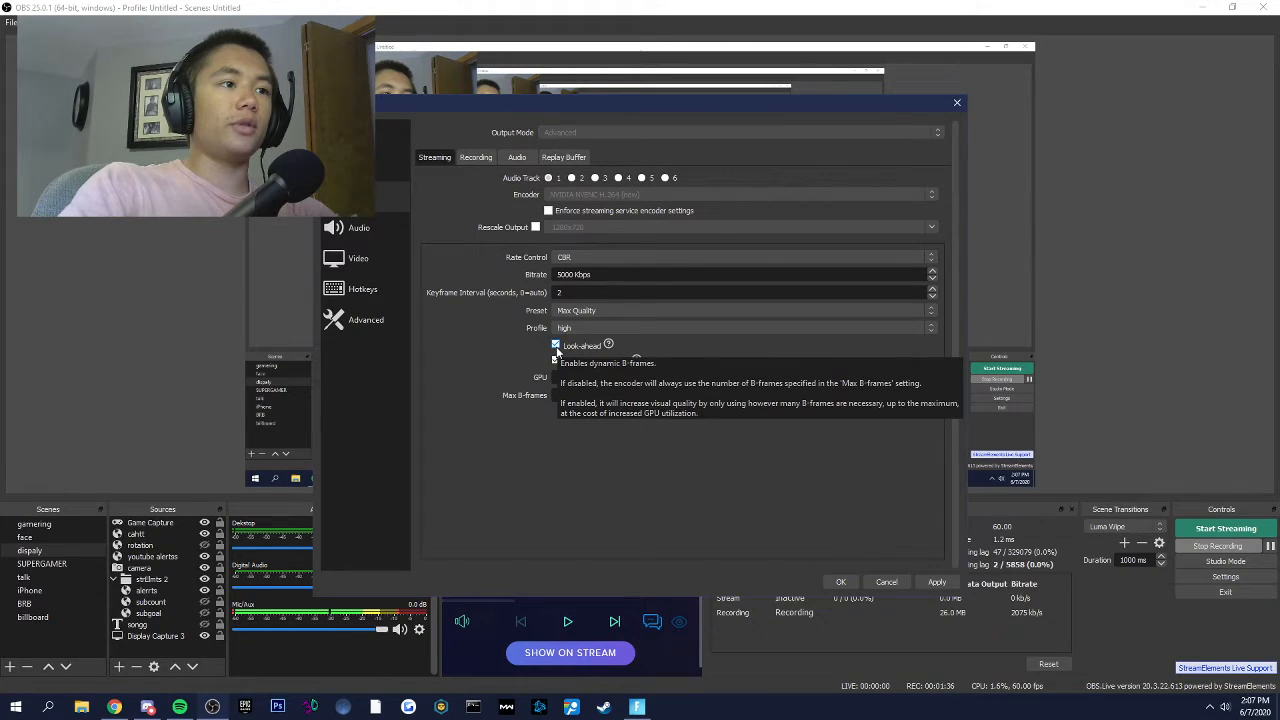
{"action": "left_click", "coordinate": [556, 346]}
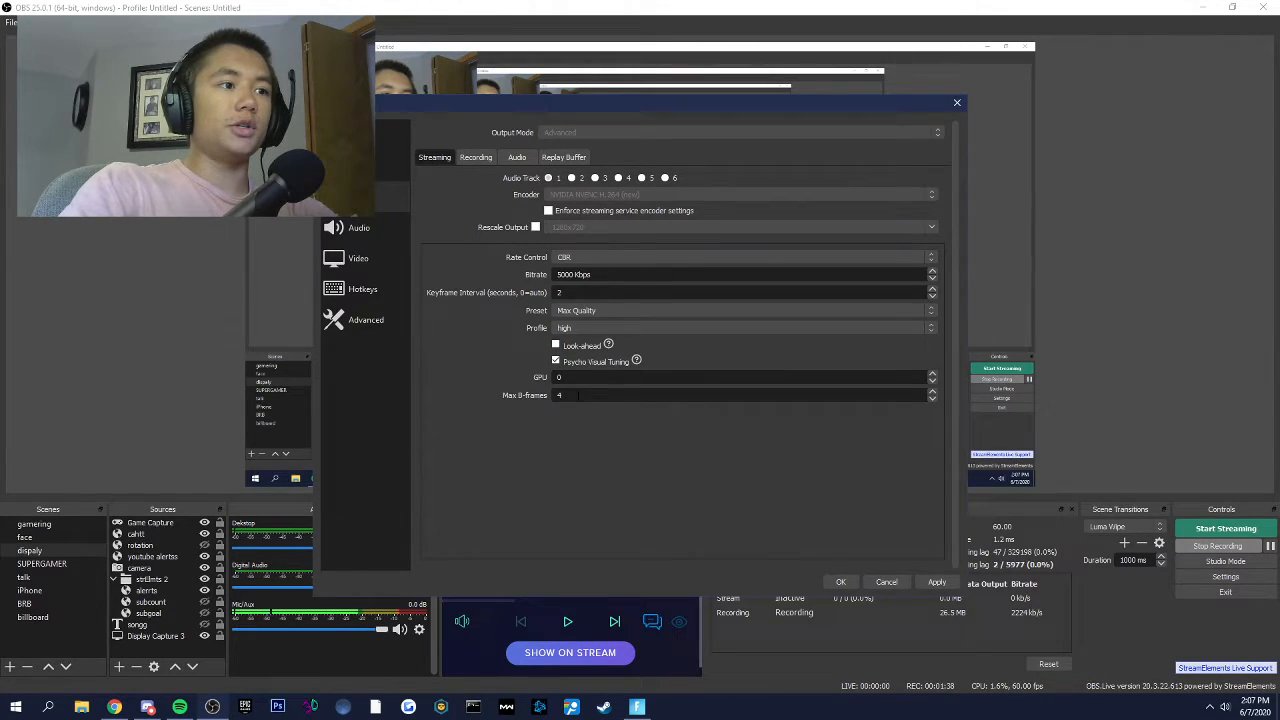
{"action": "type", "text": "2"}
{"action": "left_click", "coordinate": [556, 346]}
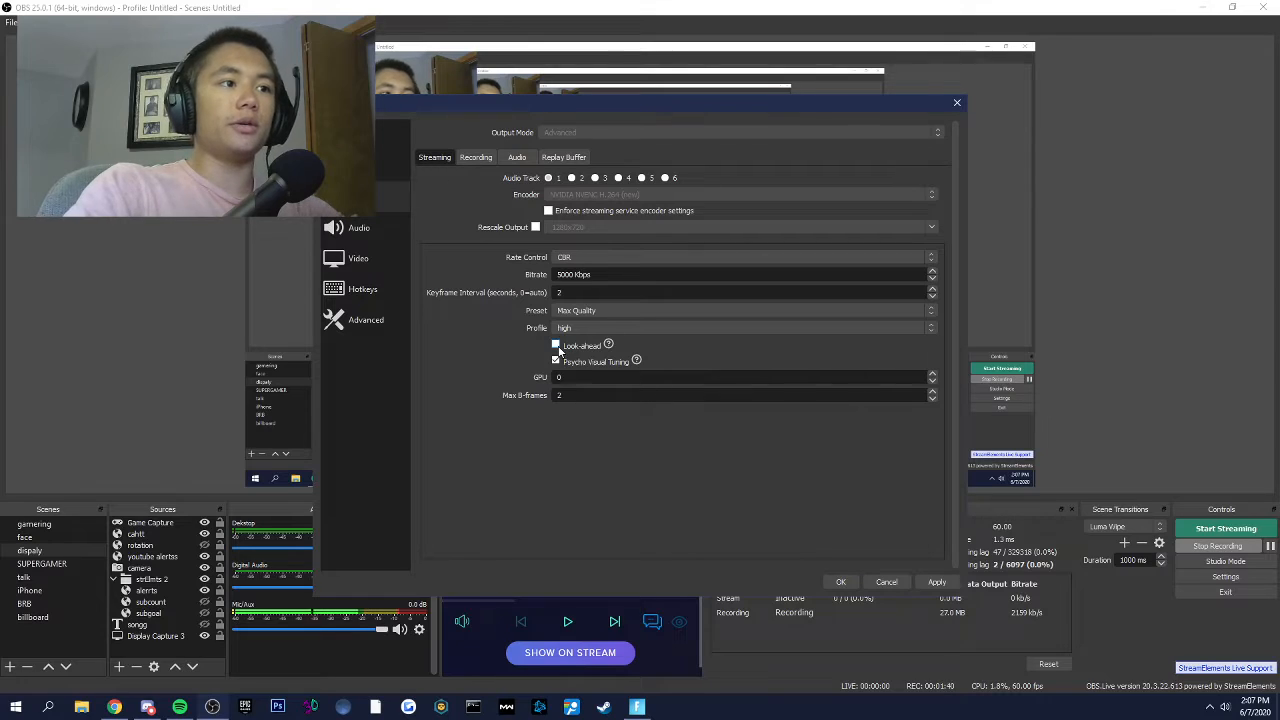
{"action": "type", "text": "4"}
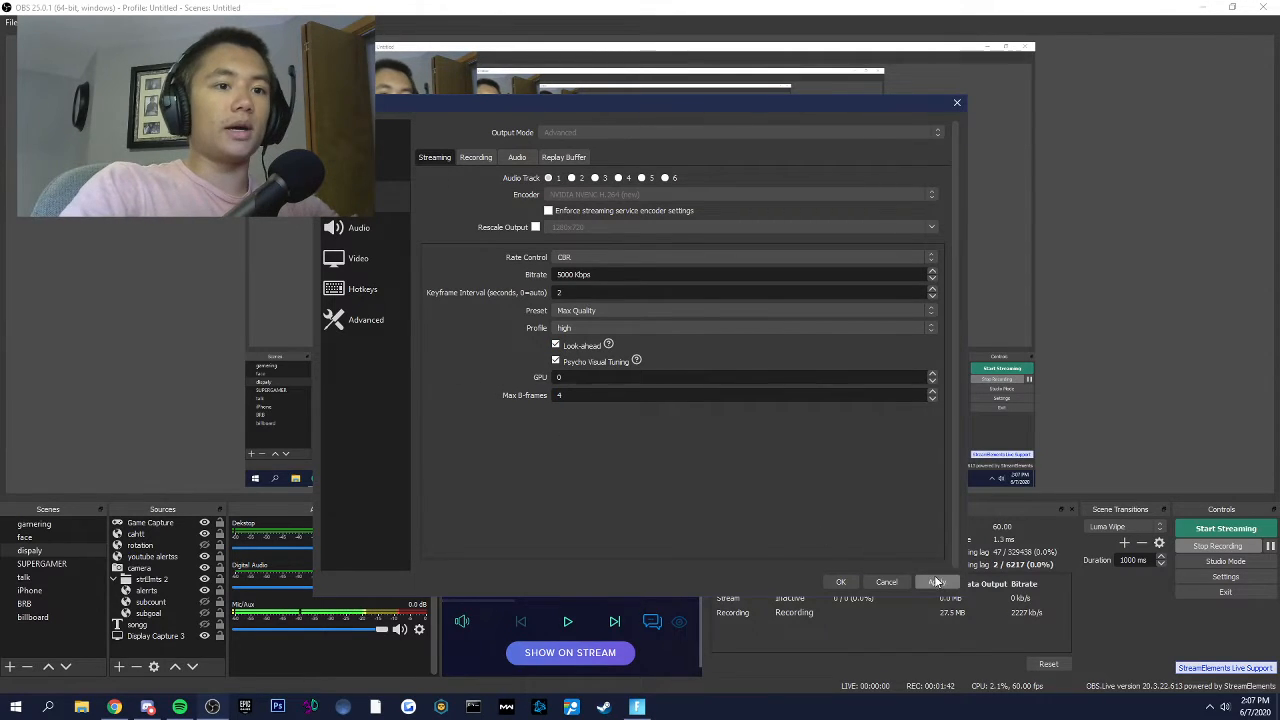
{"action": "left_click", "coordinate": [936, 582]}
{"action": "left_click", "coordinate": [366, 320]}
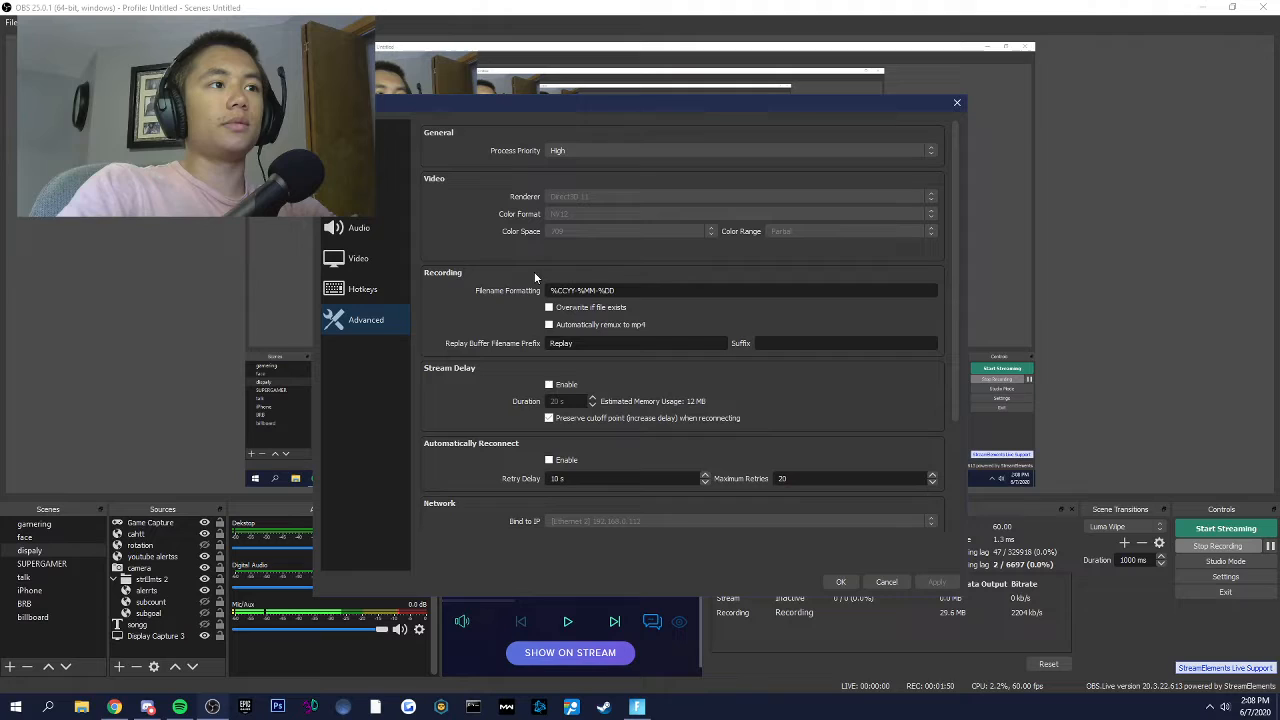
Close the settings with process priority left at High
{"action": "left_click", "coordinate": [840, 581]}
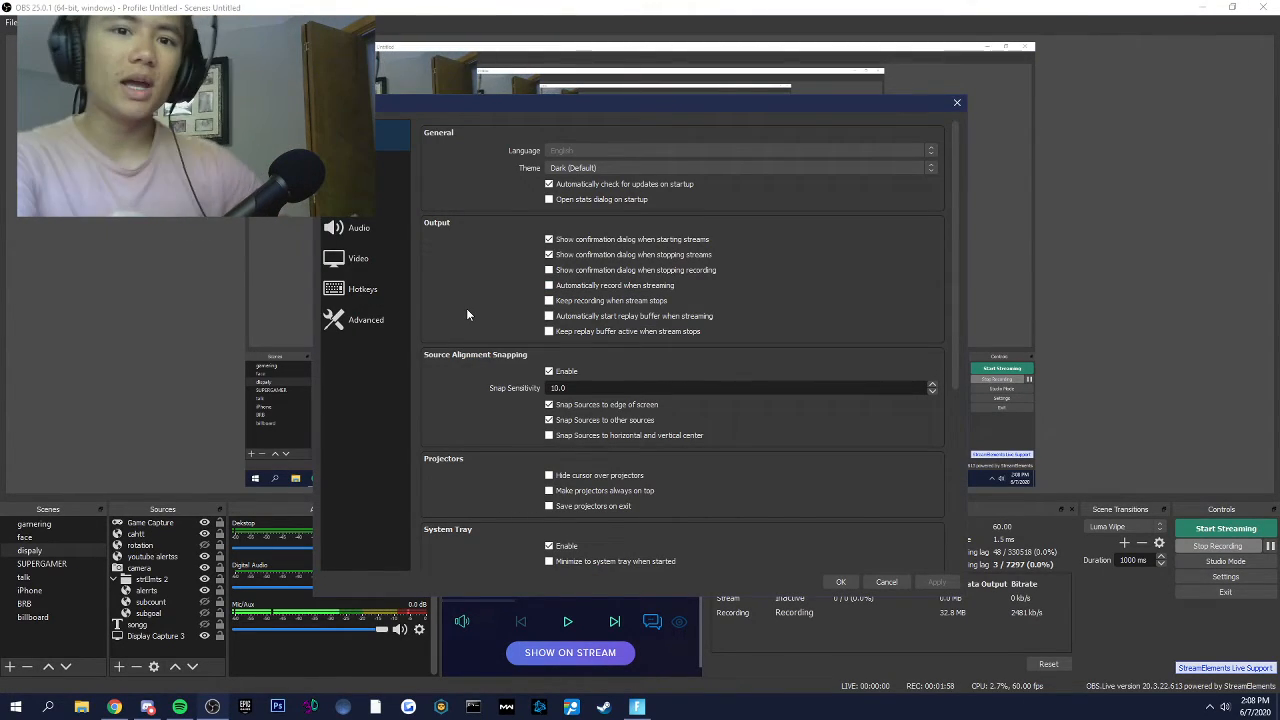
{"action": "scroll", "coordinate": [466, 308], "scroll_direction": "down", "scroll_amount": 3}
{"action": "scroll", "coordinate": [469, 310], "scroll_direction": "down", "scroll_amount": 2}
{"action": "scroll", "coordinate": [470, 310], "scroll_direction": "up", "scroll_amount": 5}
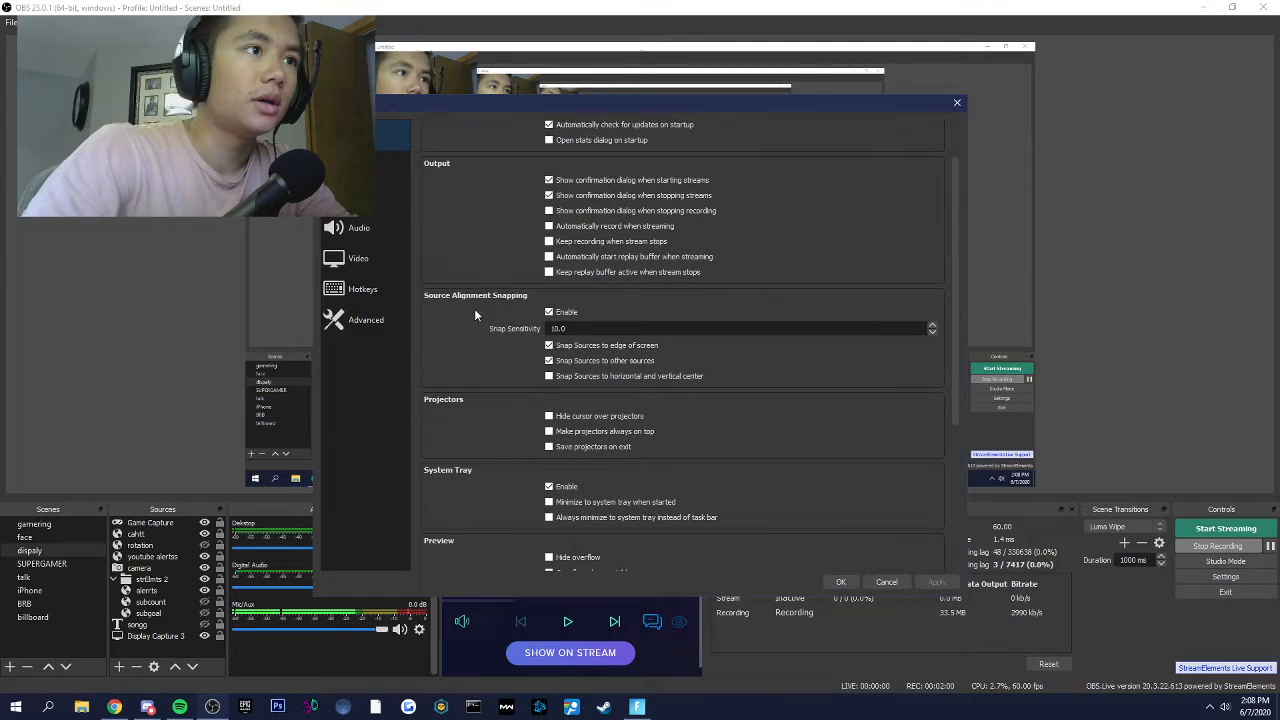
{"action": "scroll", "coordinate": [430, 315], "scroll_direction": "up", "scroll_amount": 5}
Confirm TCP pacing stays off in the Advanced network options and close the settings
{"action": "left_click", "coordinate": [388, 319]}
{"action": "scroll", "coordinate": [470, 320], "scroll_direction": "down", "scroll_amount": 5}
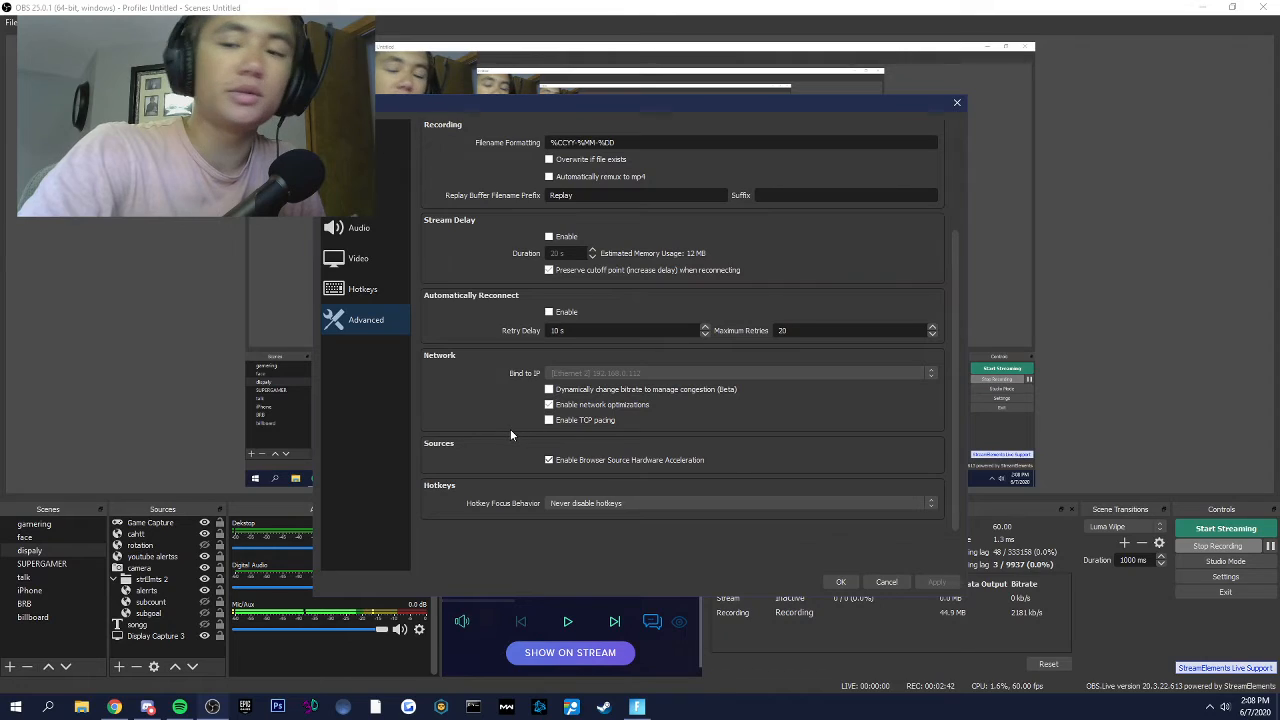
{"action": "scroll", "coordinate": [483, 396], "scroll_direction": "up", "scroll_amount": 2}
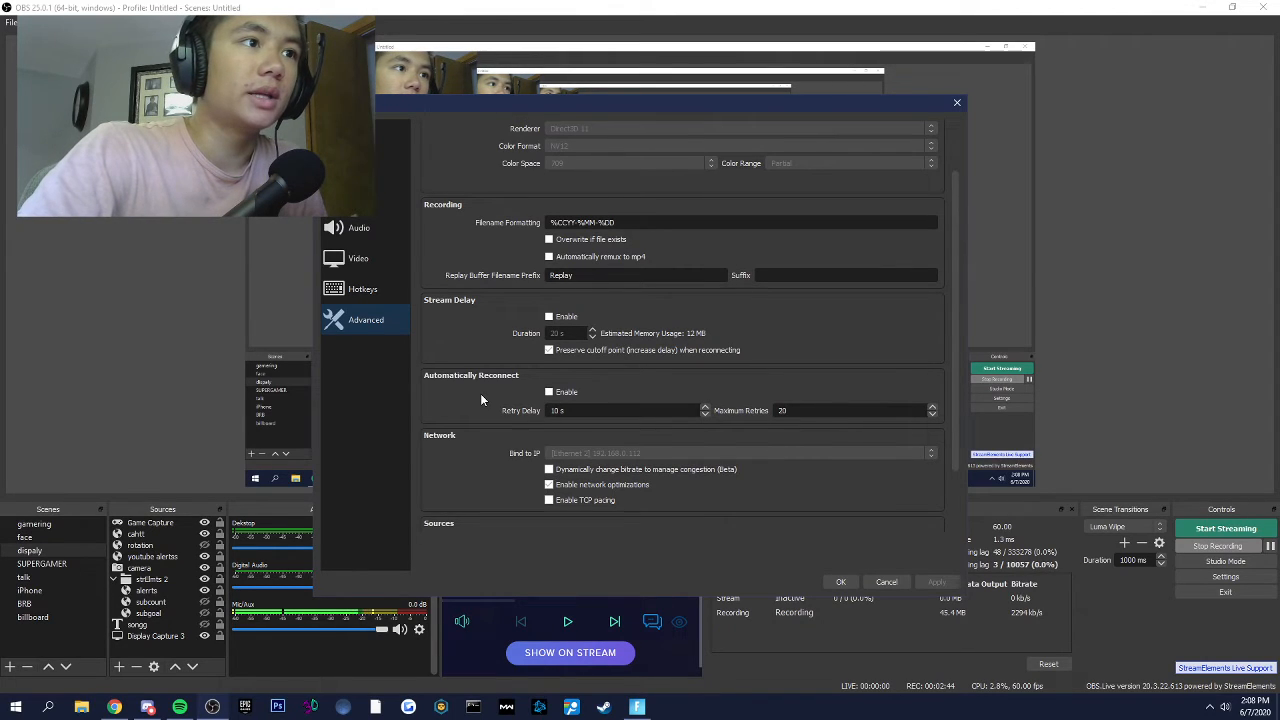
{"action": "scroll", "coordinate": [480, 393], "scroll_direction": "up", "scroll_amount": 2}
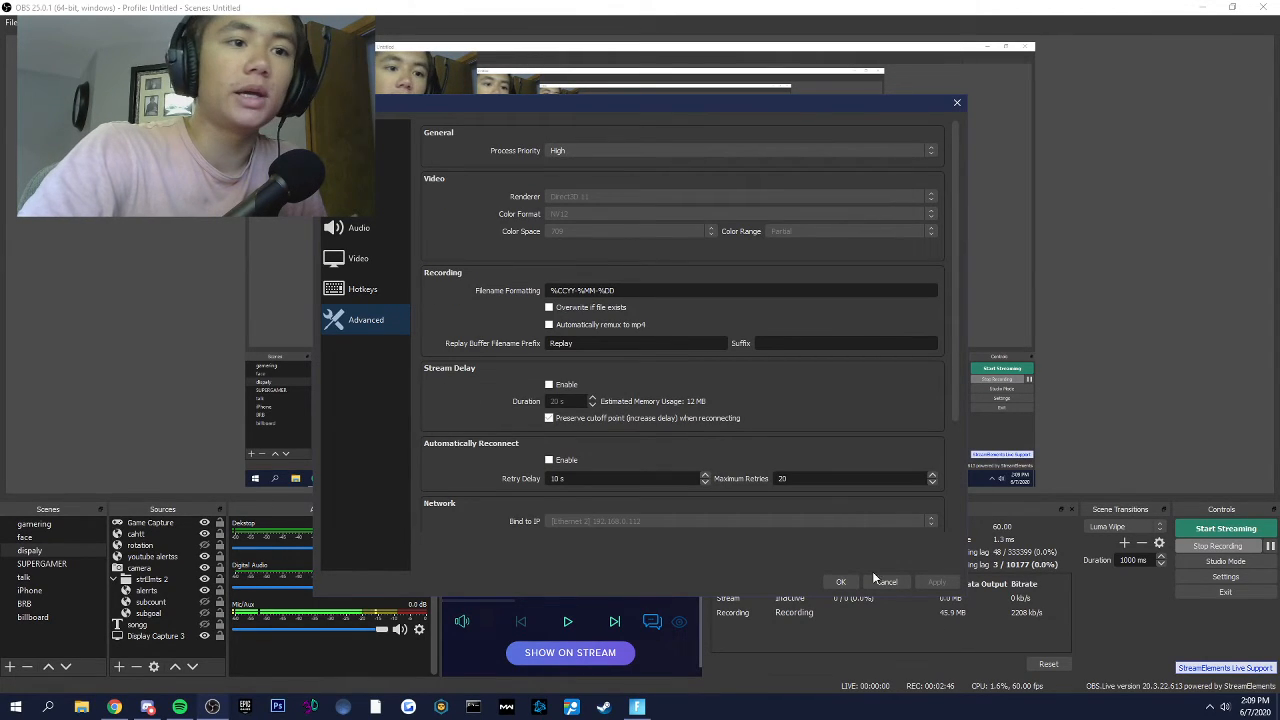
{"action": "left_click", "coordinate": [842, 581]}
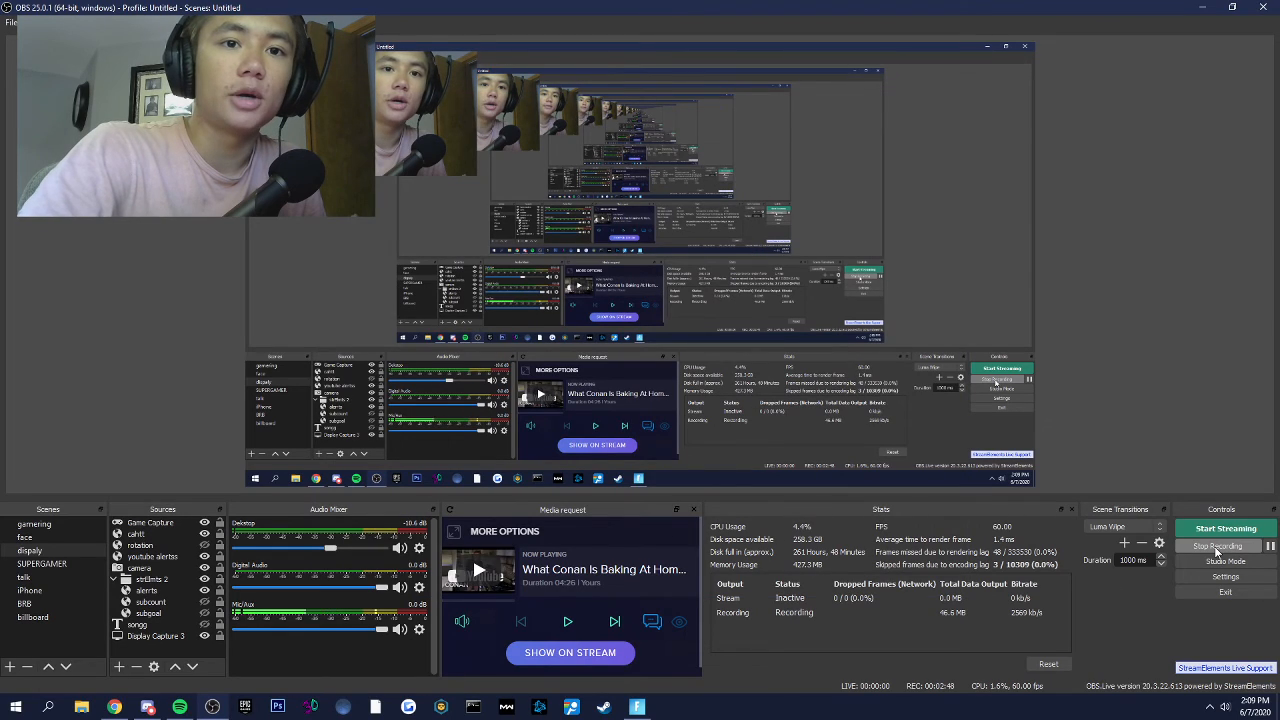